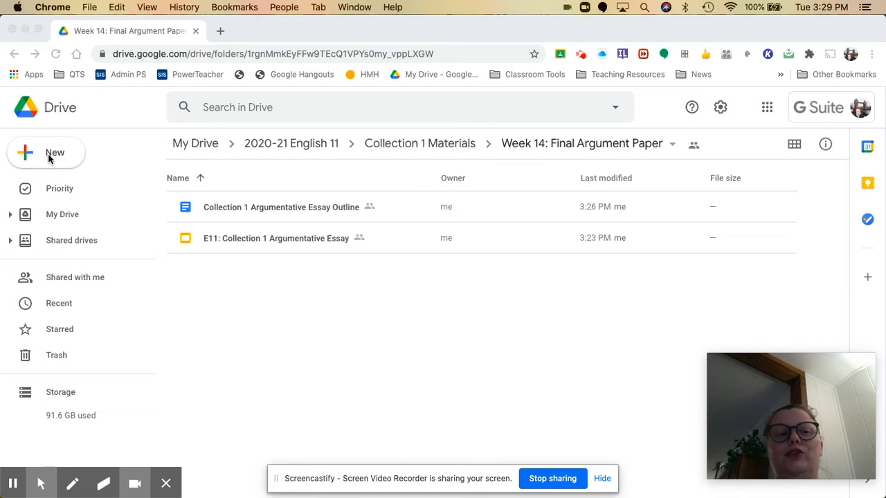
Create a new blank Google Docs document in the Week 14: Final Argument Paper folder.
click(49, 158)
click(48, 158)
click(63, 242)
click(576, 323)
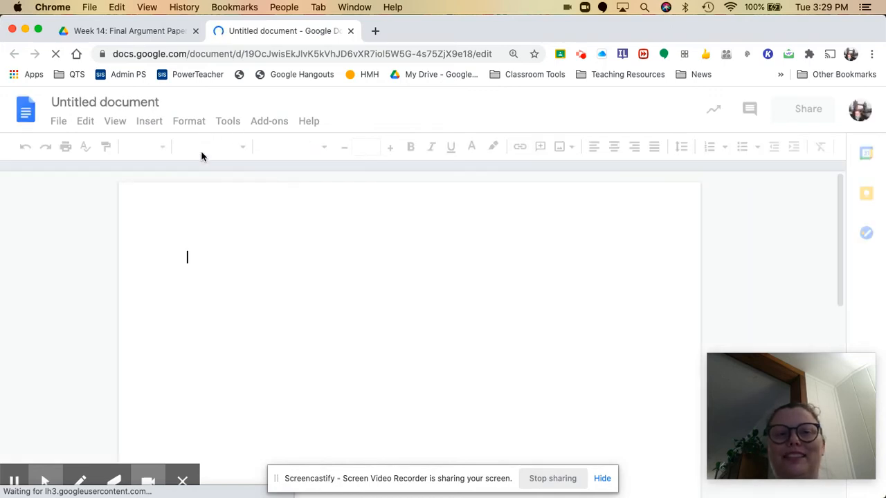
click(157, 105)
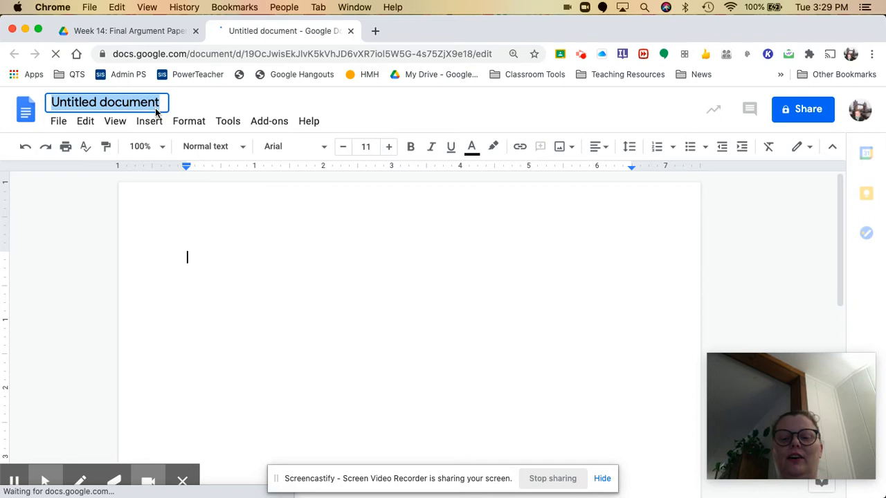
text(Collec)
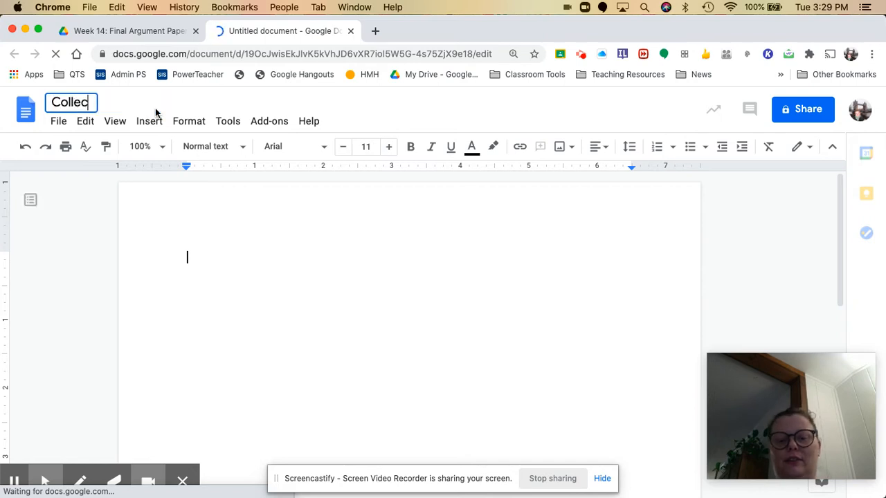
text(tion 1)
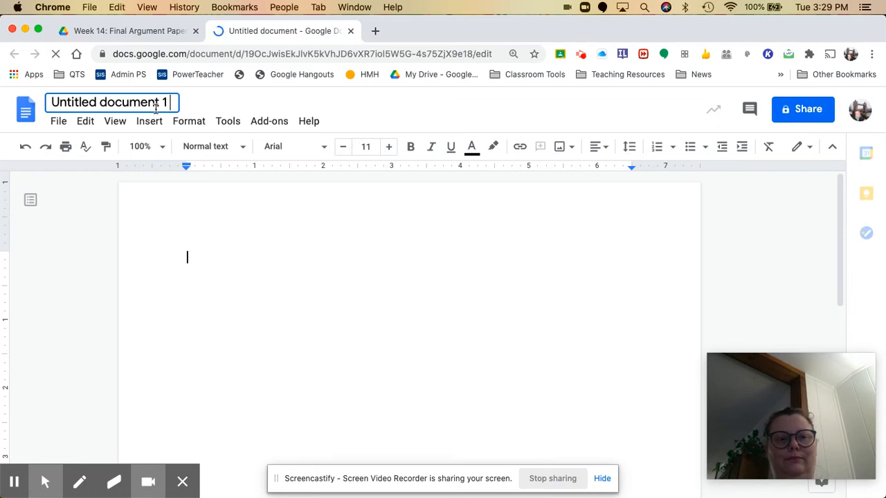
Rename the document to "Collection 1 Final Draft - " followed by the last name.
drag(171, 106, 124, 3)
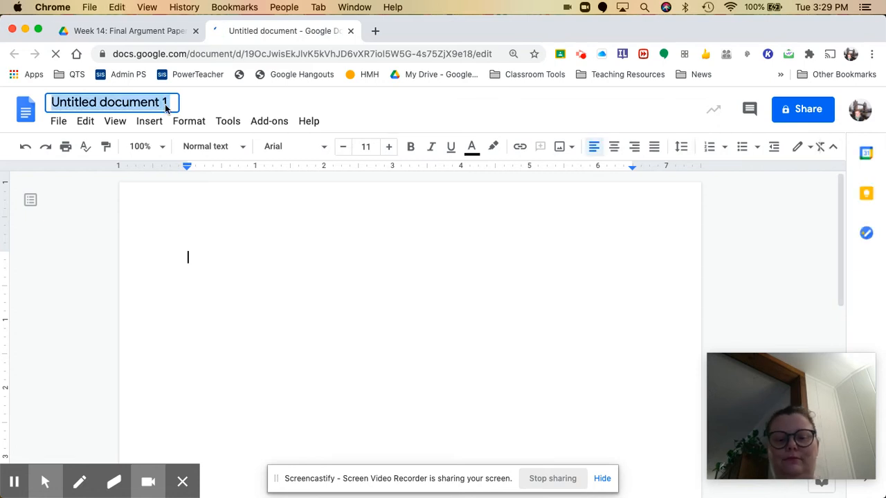
text(Collection )
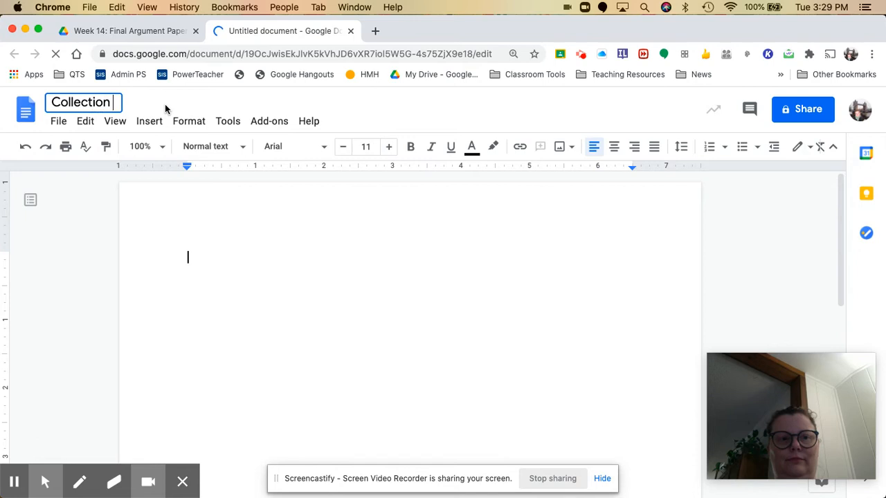
text(1 Fi)
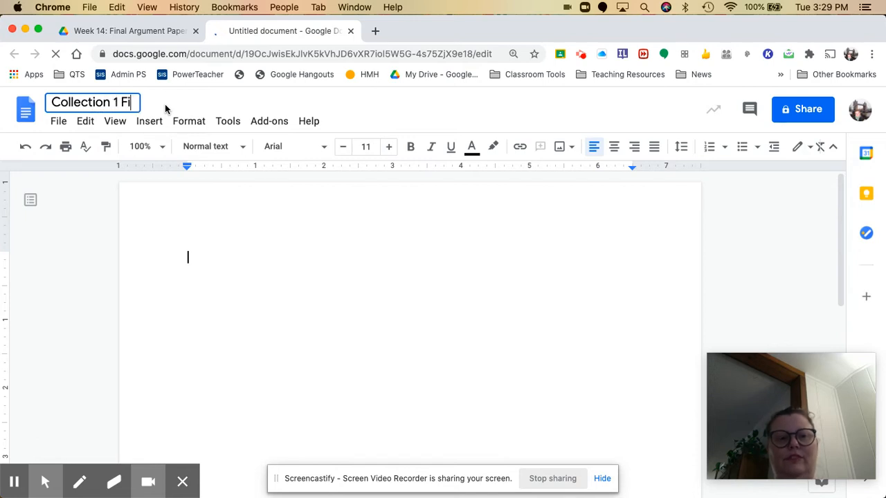
text(nal Draft)
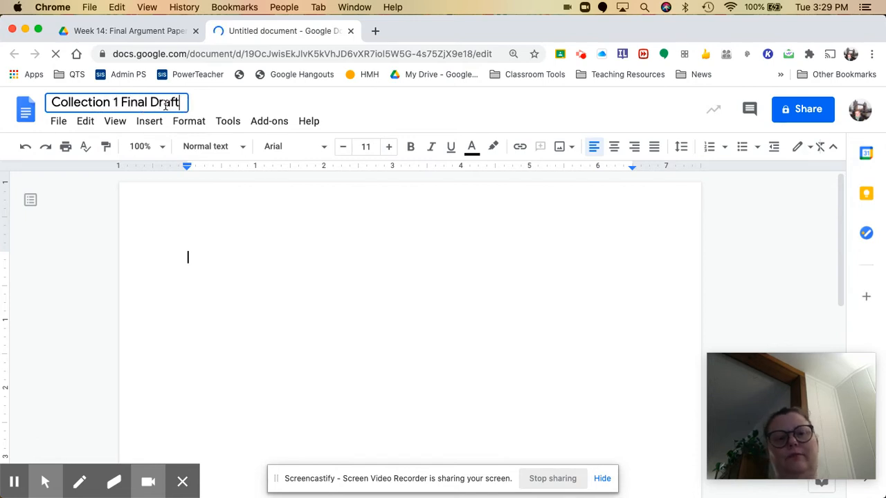
text( -)
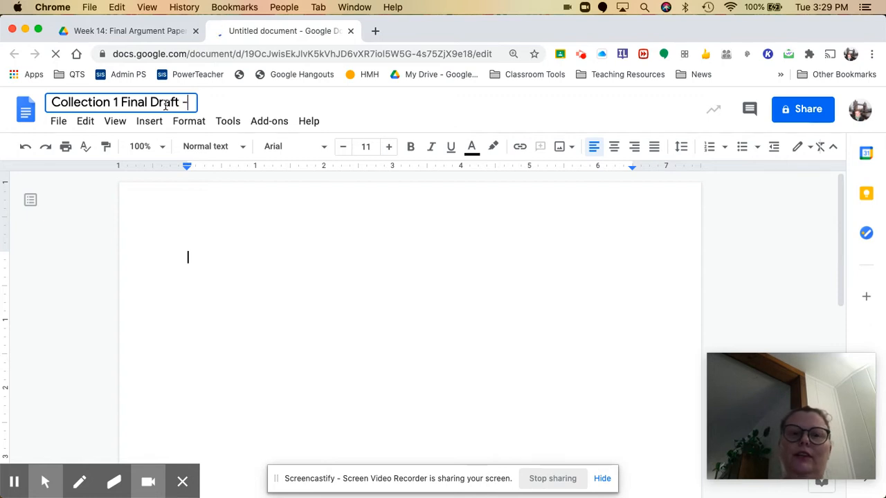
text( Day)
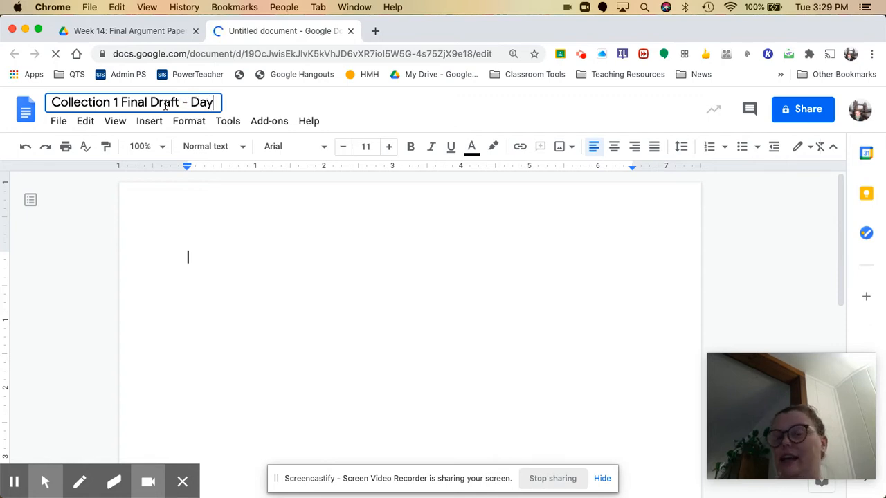
click(239, 275)
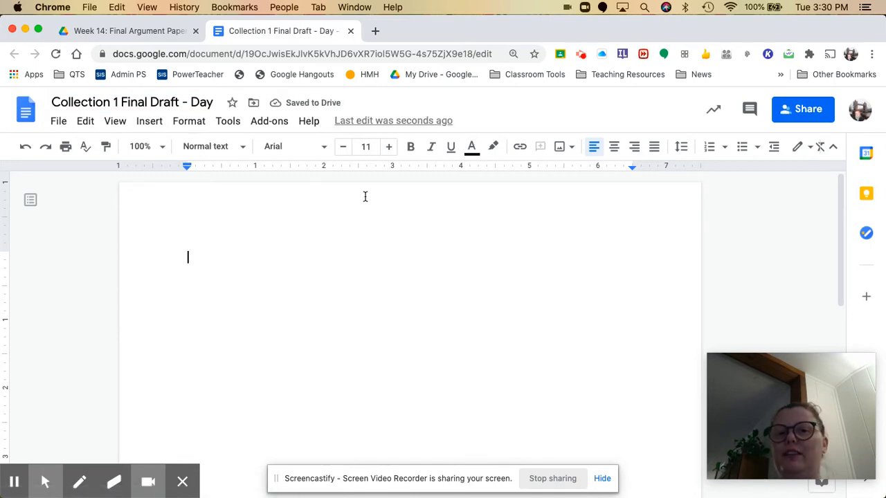
Format the empty document body as 12-point Times New Roman with double line spacing.
click(391, 151)
click(322, 157)
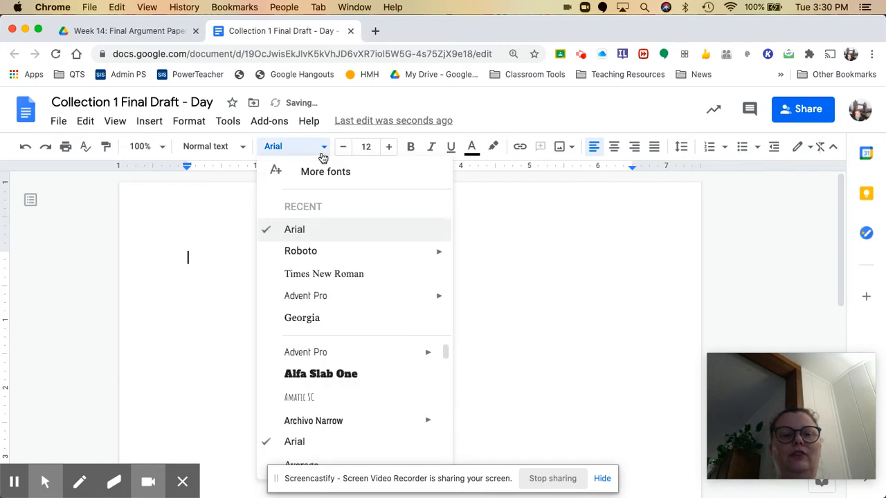
click(312, 277)
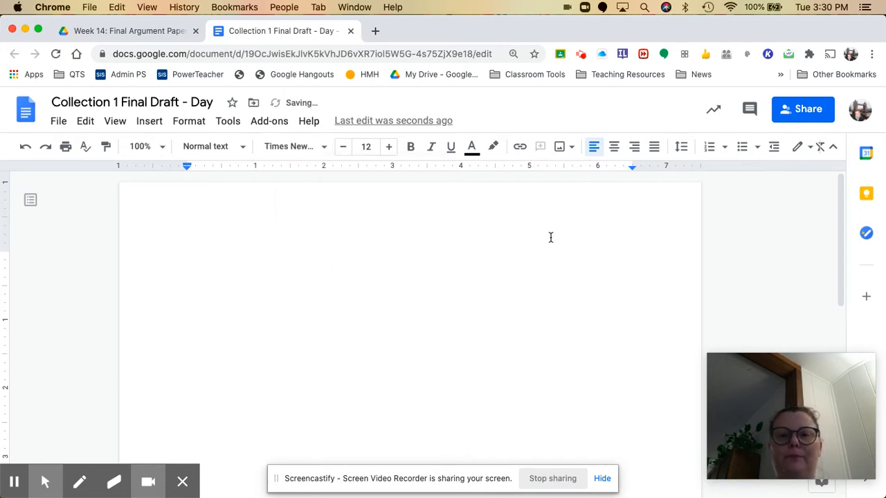
click(682, 153)
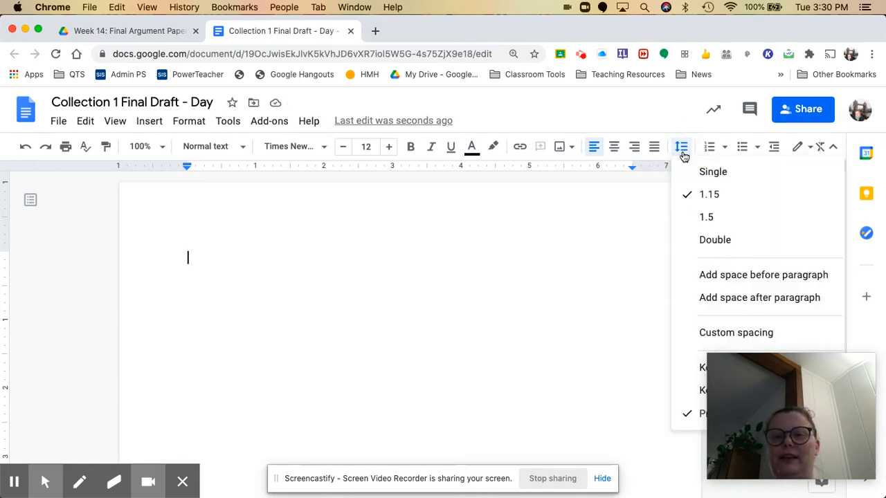
click(704, 240)
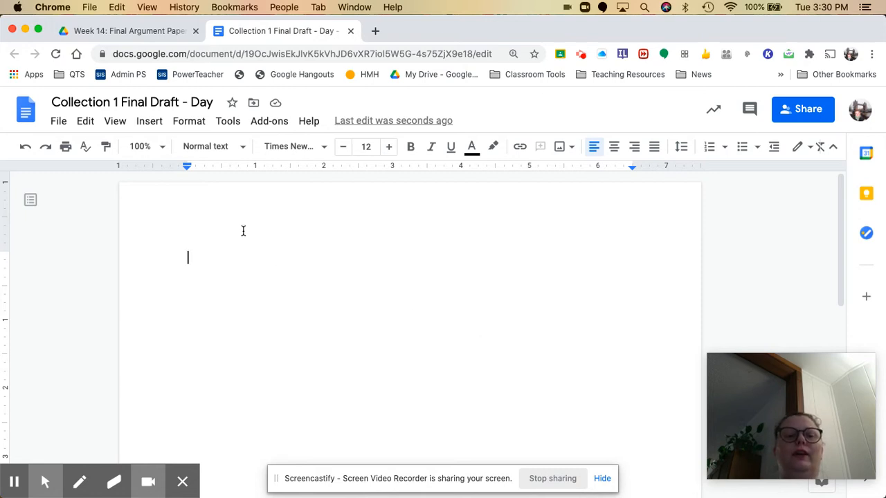
Open the page header for editing and set its text to Times New Roman, size 12.
double_click(481, 201)
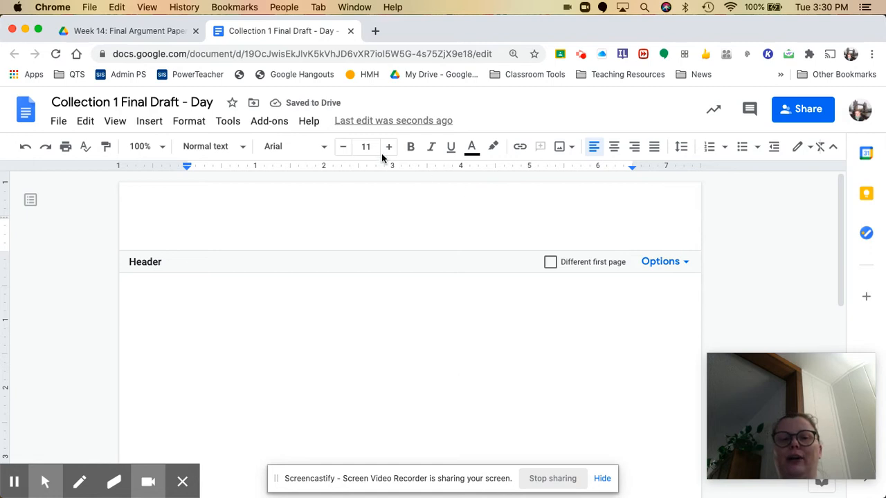
click(321, 151)
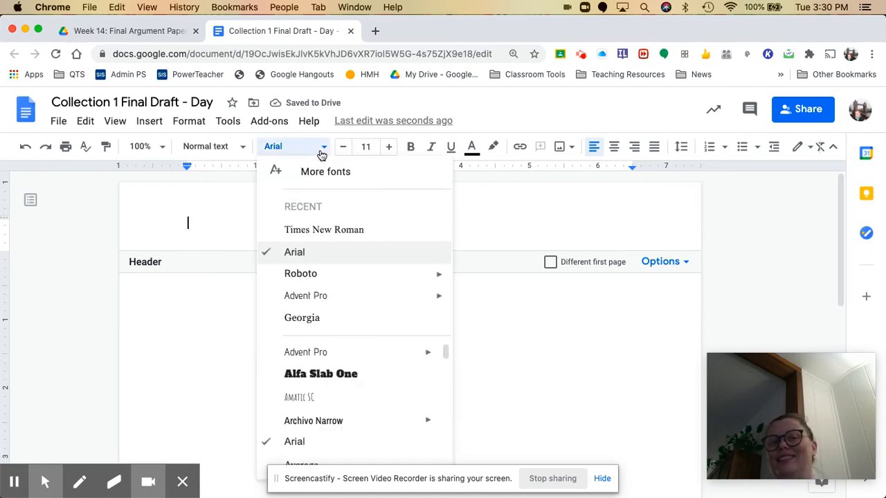
click(312, 233)
click(389, 148)
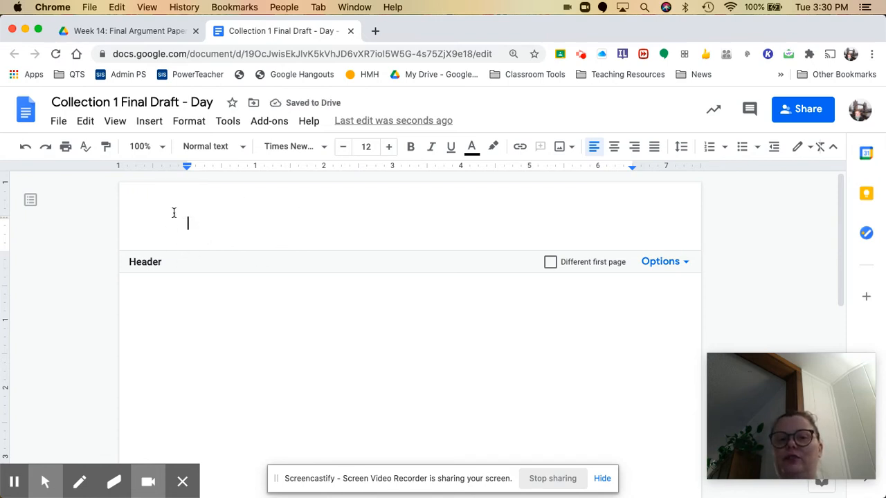
Right-align the header and enter the student's last name followed by page numbers starting at 1 and shown on the first page.
click(634, 146)
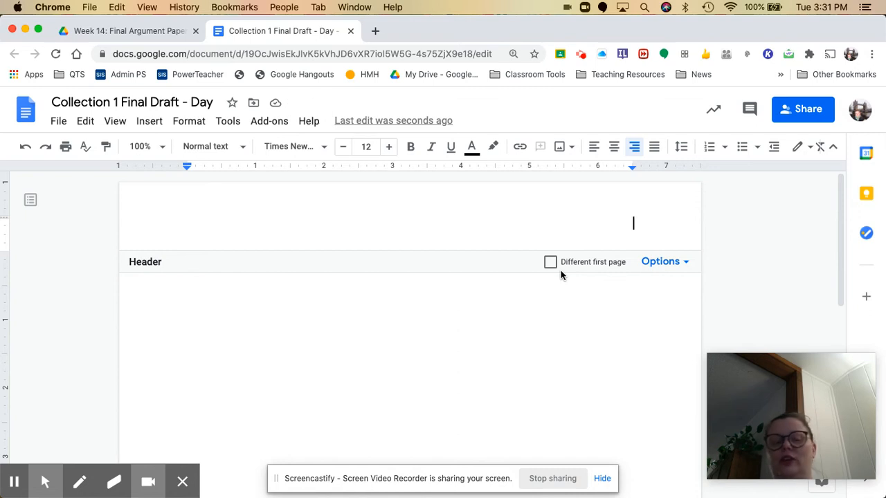
text(Smith)
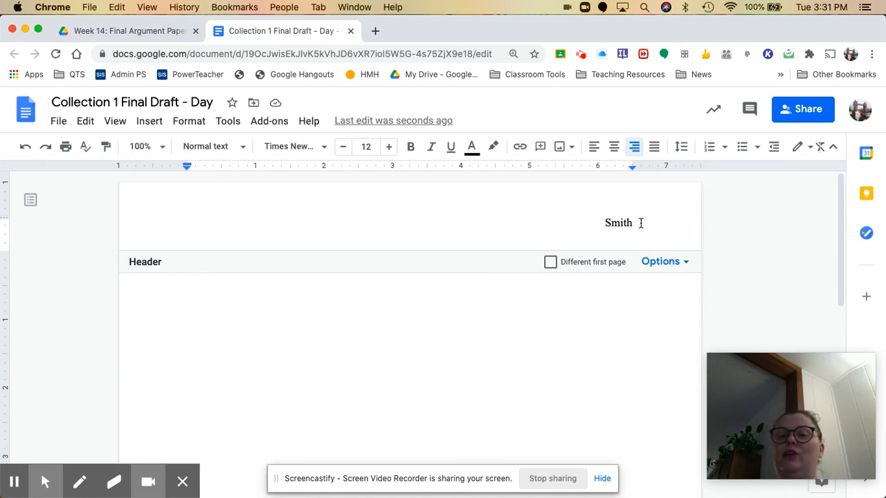
click(681, 263)
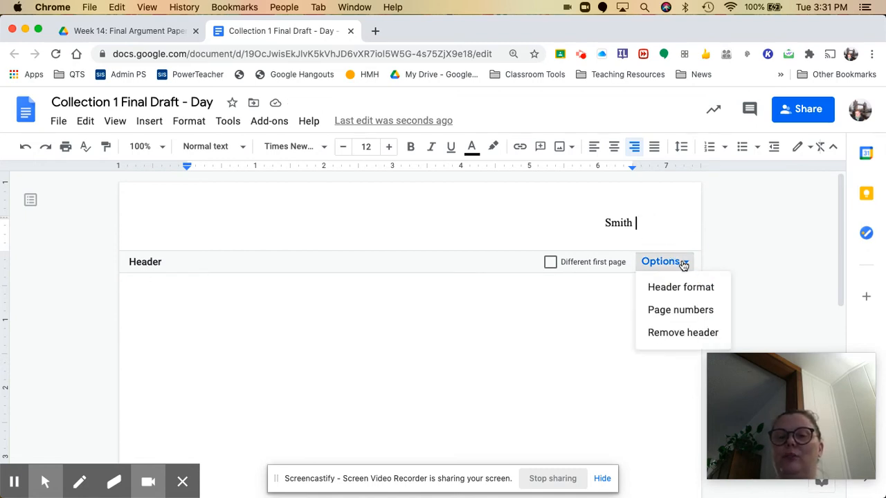
click(672, 312)
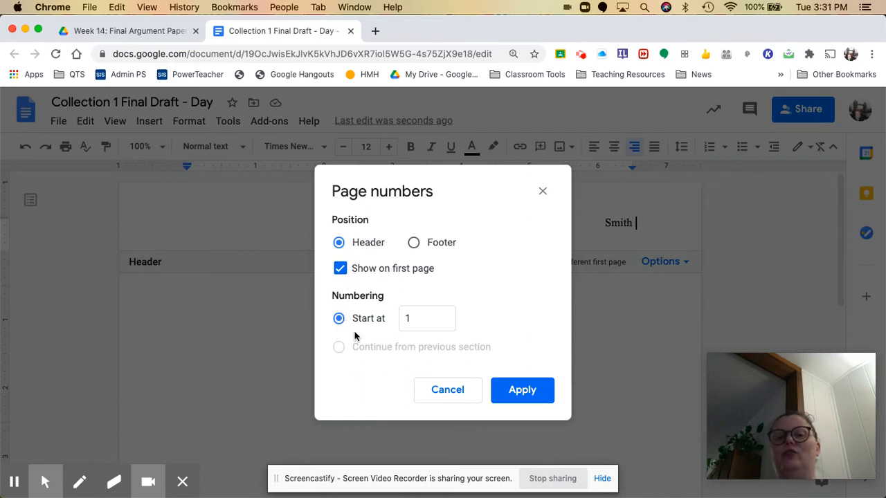
click(541, 391)
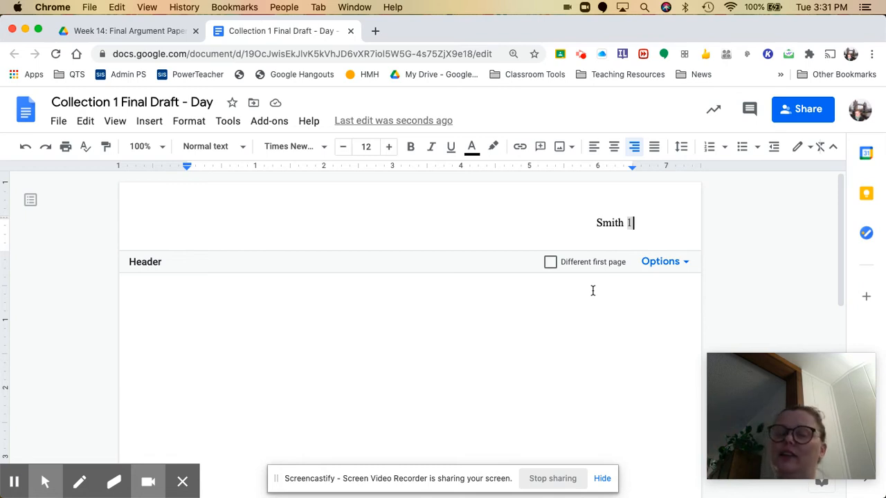
click(466, 330)
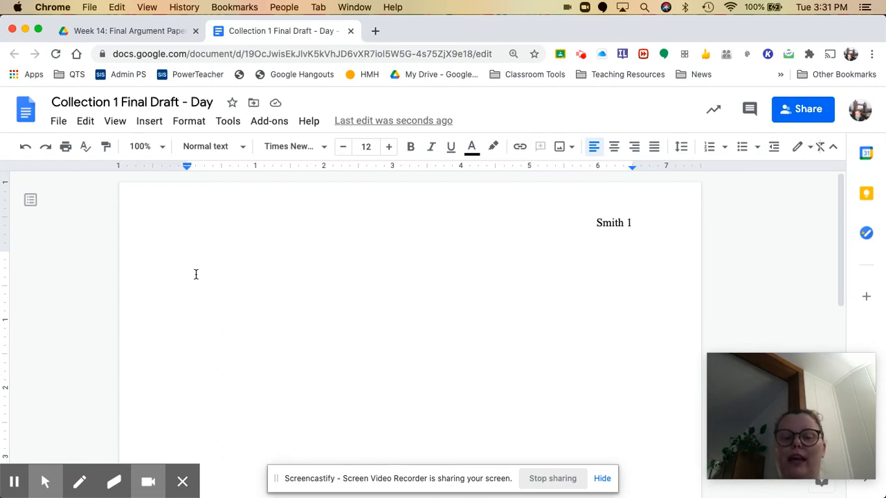
Enter the student's full name on the first body line and both teachers' names, separated by a slash, on the second.
text(John Smith)
key(Return)
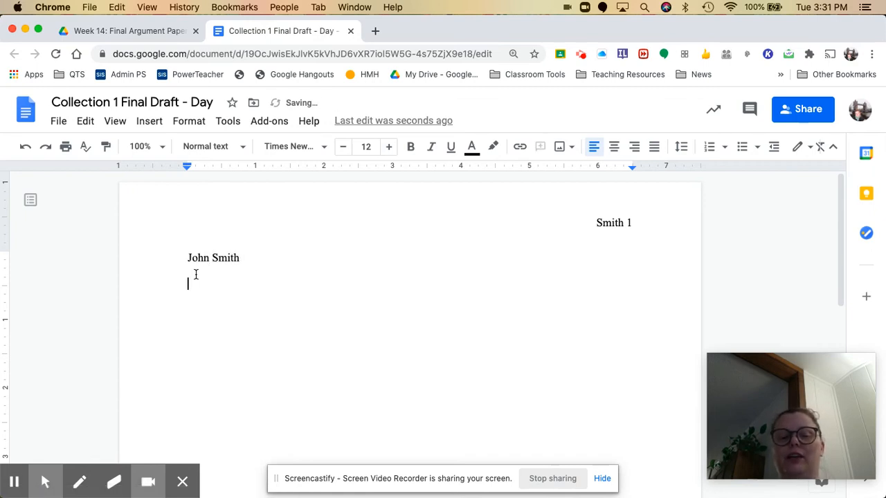
text(Ms. D)
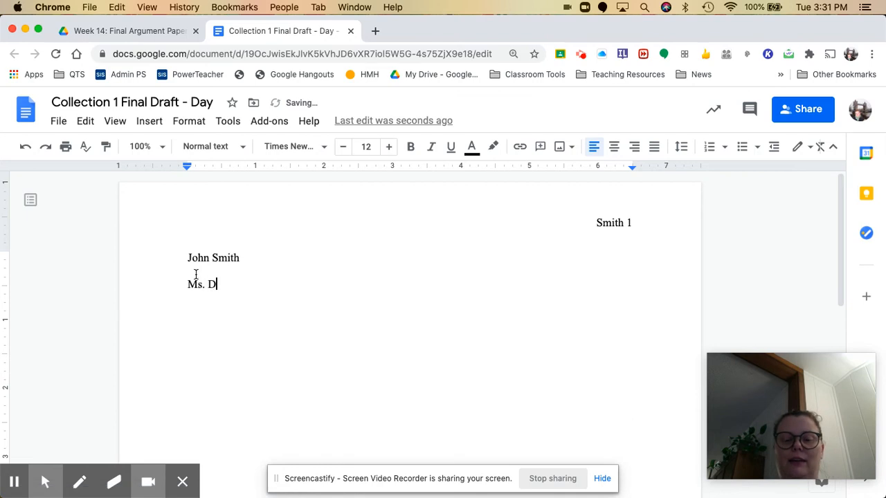
text(ay/)
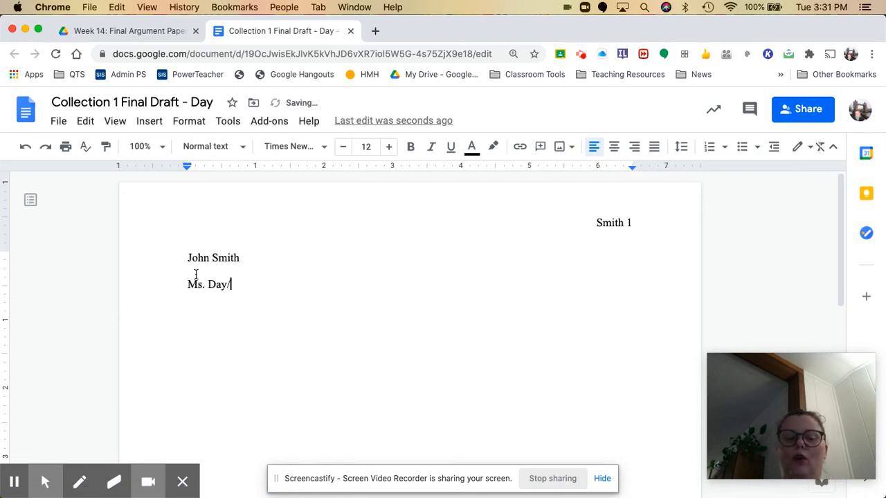
text(Mr. Crow)
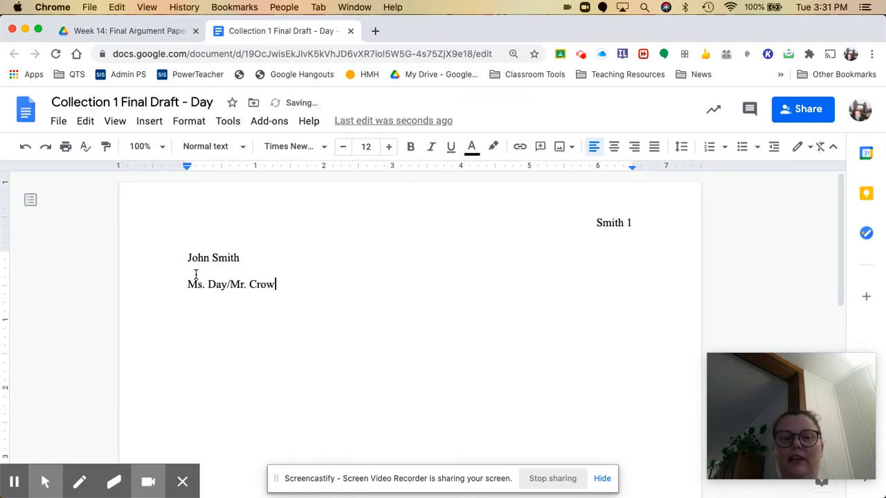
key(Return)
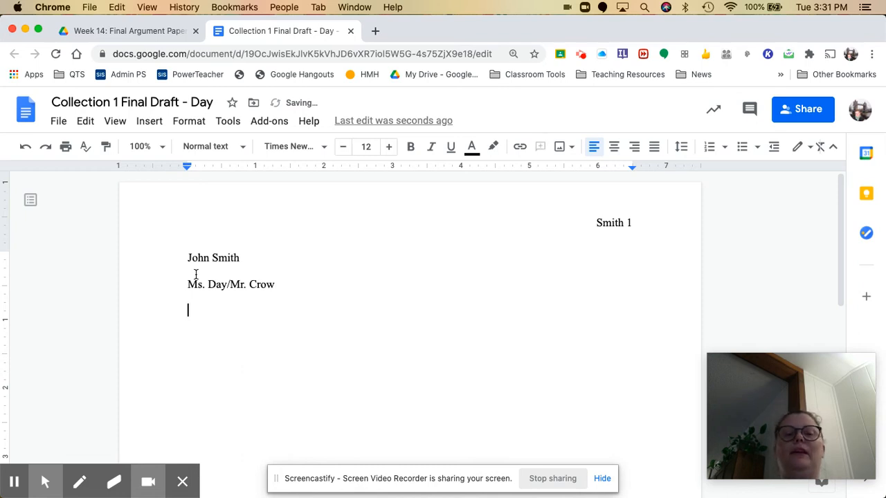
Add the course line "English 11" and the date line "24 November 2020" below the teachers' names.
text(English 11)
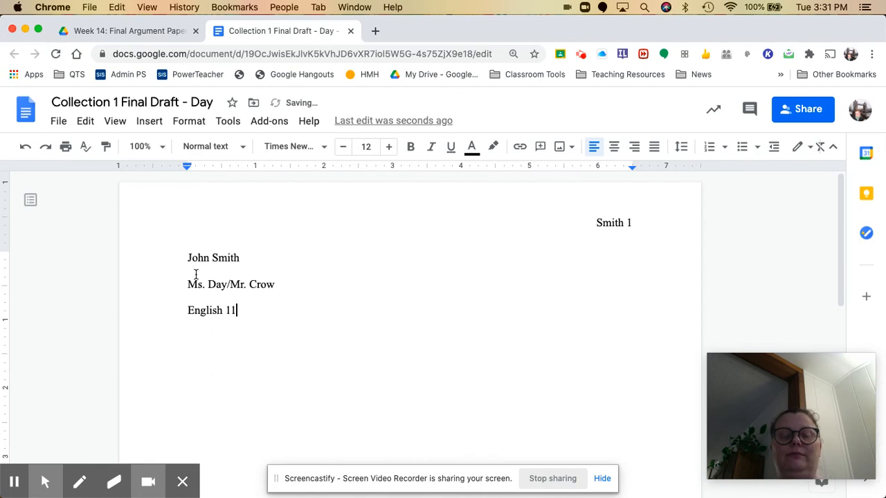
key(Return)
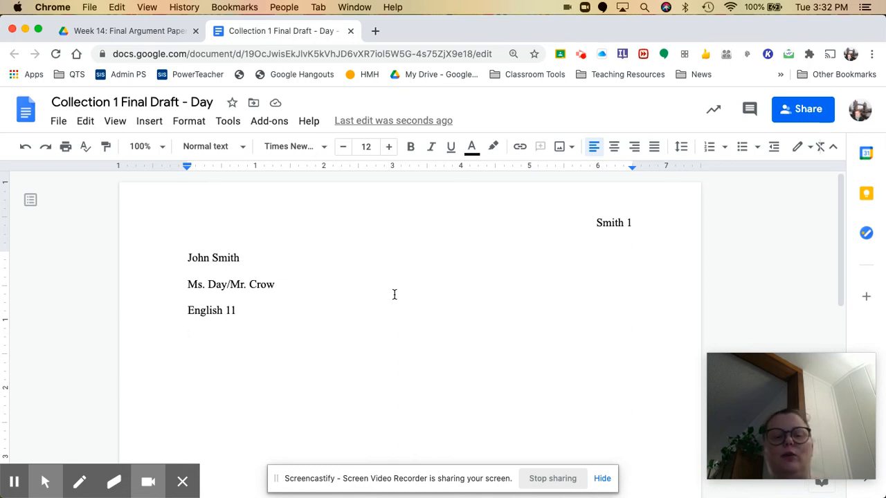
text(24 November 202)
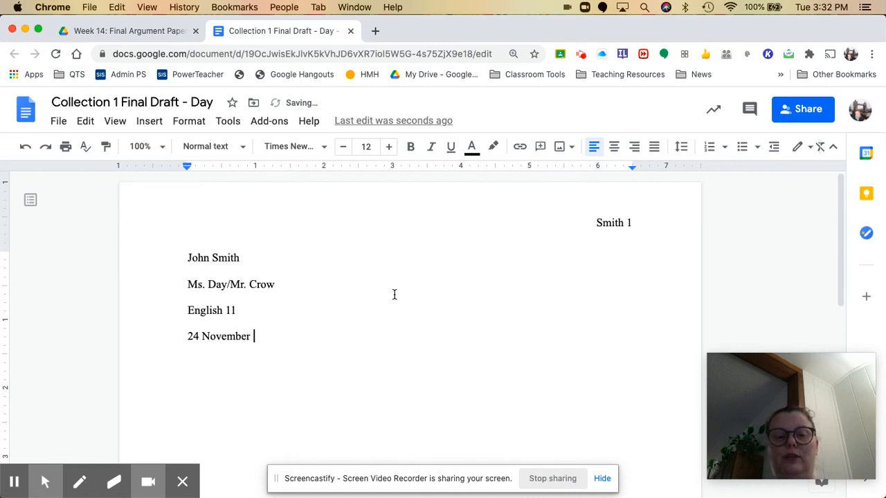
text(0)
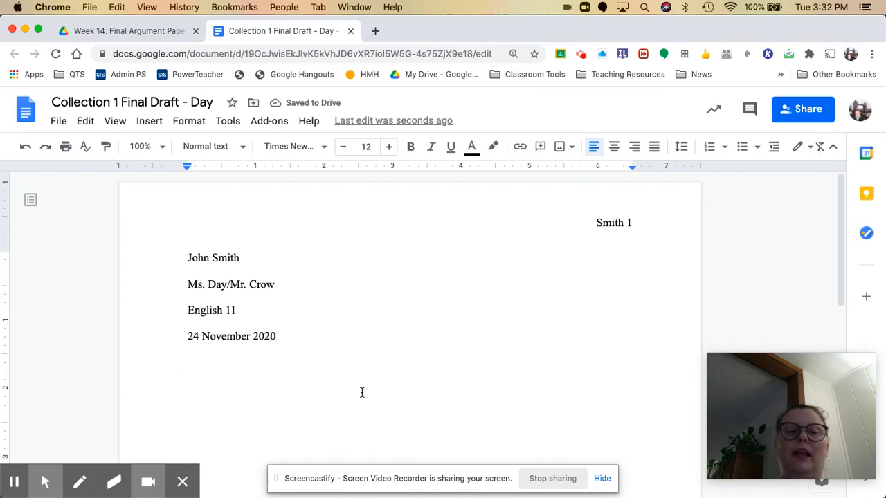
Add the placeholder line "Title" below the date and center it.
key(Return)
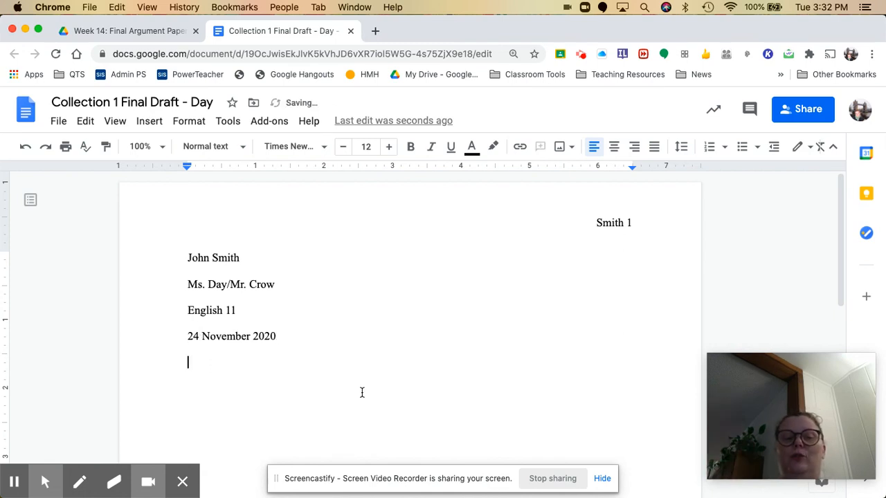
text(Title)
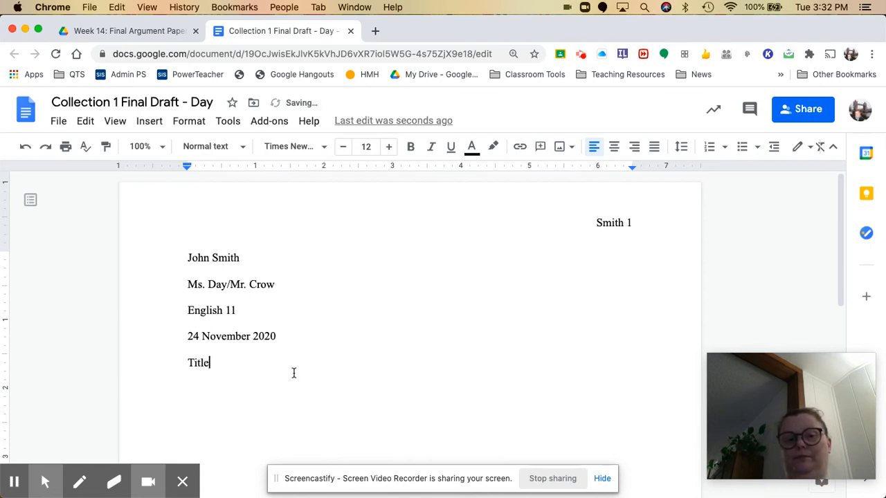
click(228, 370)
shift+click(164, 362)
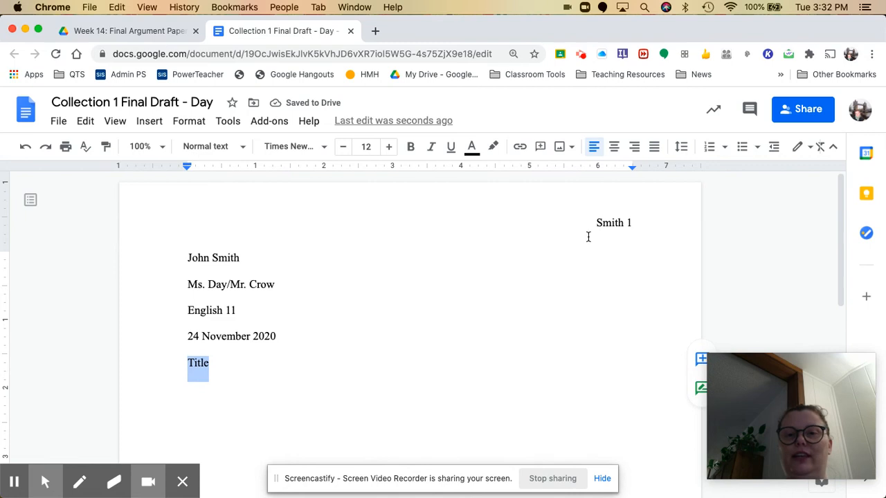
click(614, 146)
scroll(585, 366, down, 2)
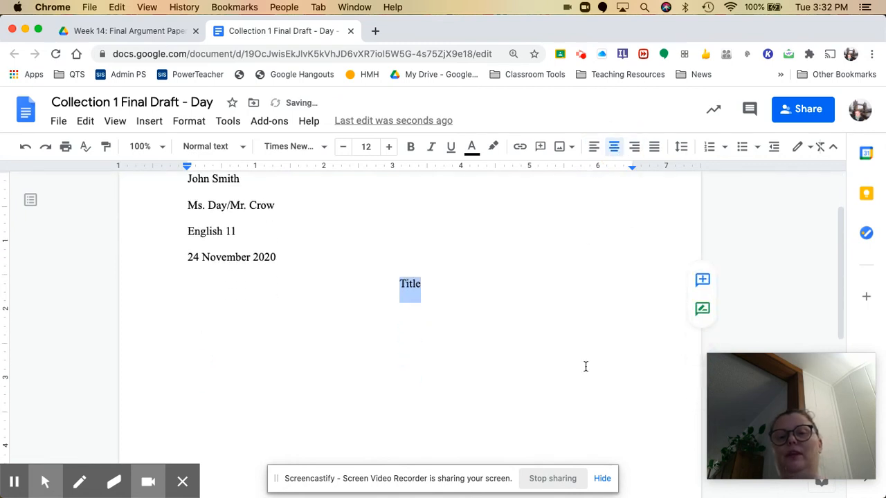
click(498, 289)
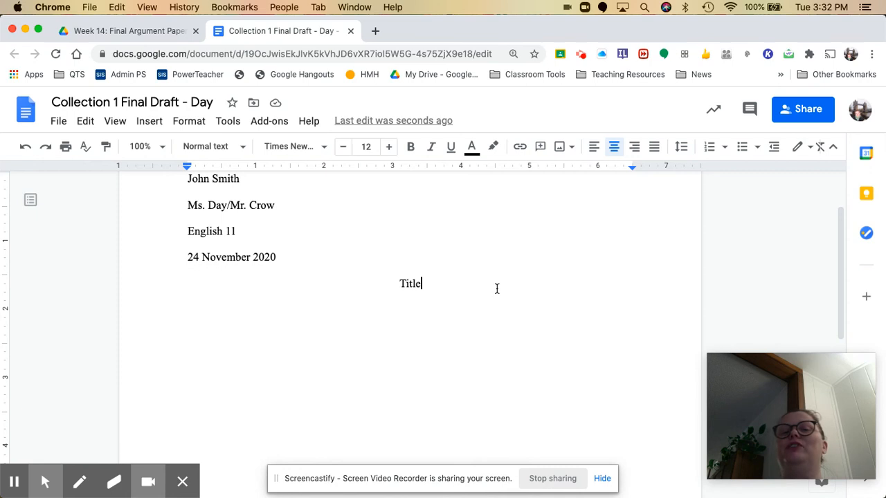
Start a left-aligned paragraph below the title with an indented first line reading "Start typing your paper!".
key(Return)
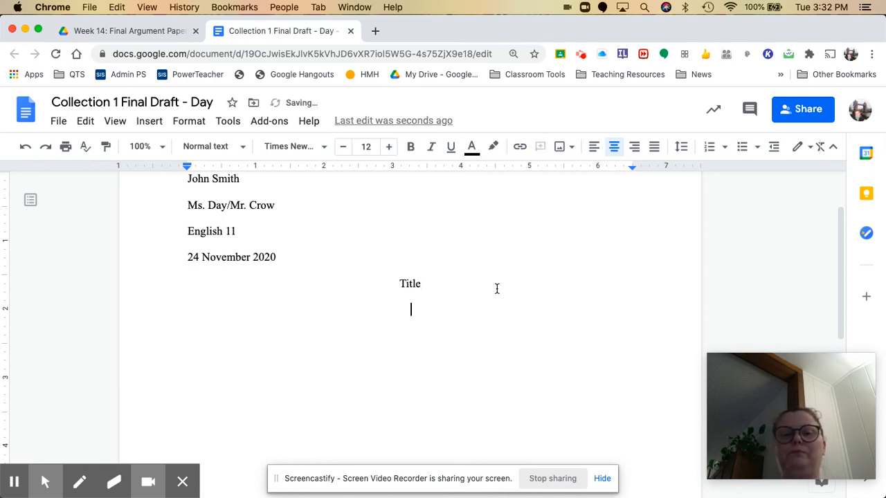
click(597, 149)
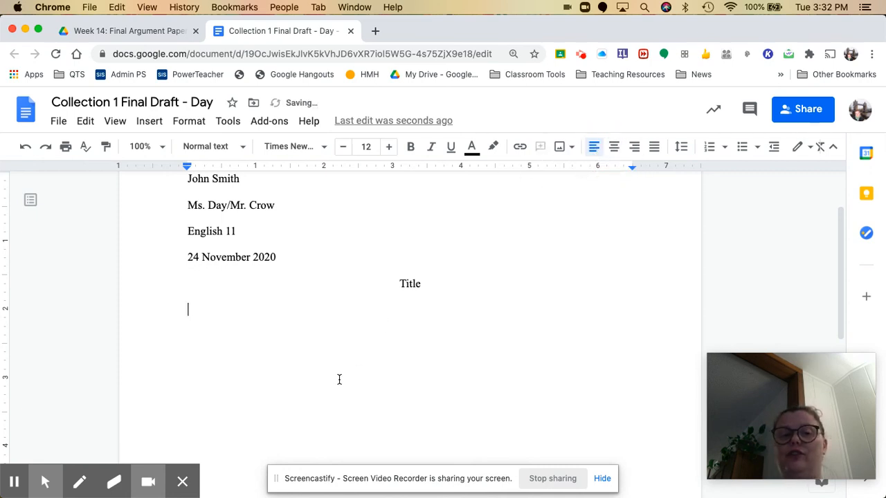
key(Tab)
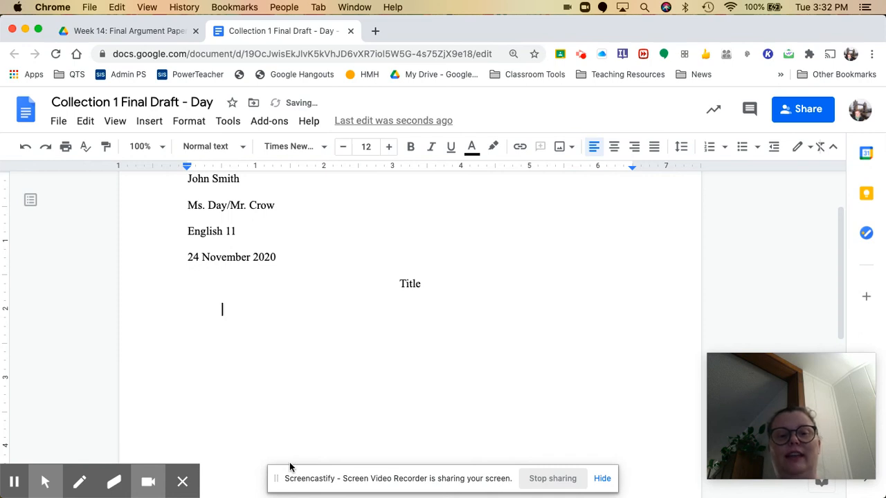
text(Sta)
text(t)
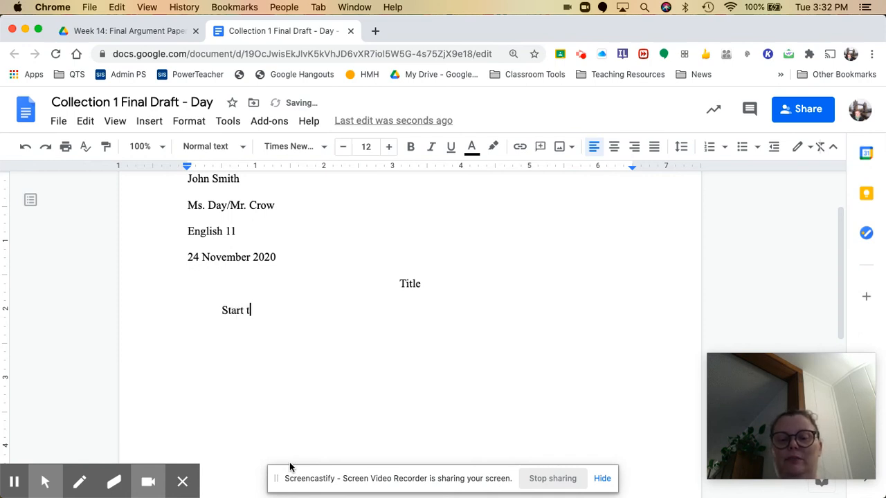
text(yping your paper!)
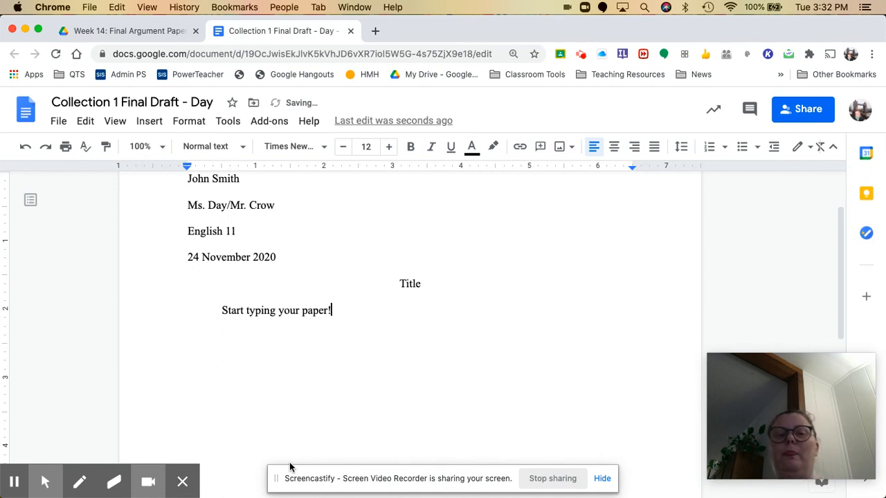
Leave a blank line below the first paragraph and enter a line of random filler text as sample essay content.
key(Return)
key(Return)
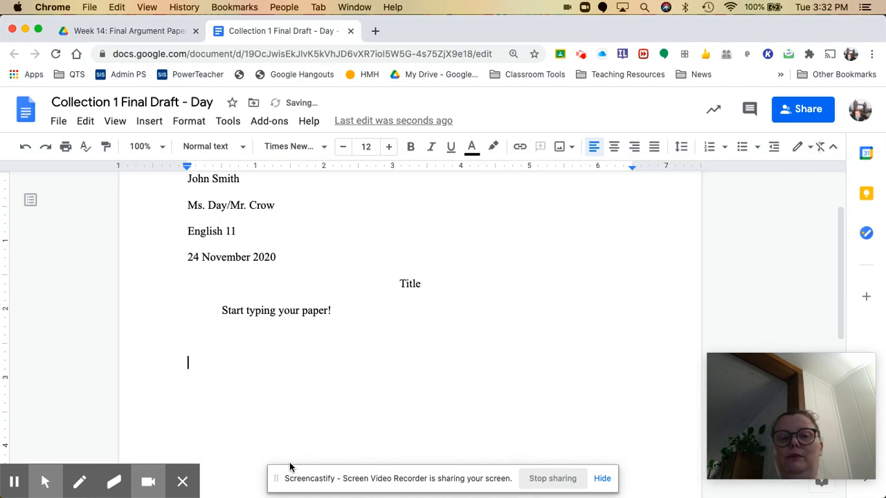
text(Usdbh pfiowehf[oiwhfoi;wdFIOUglbdsv;juF'h)
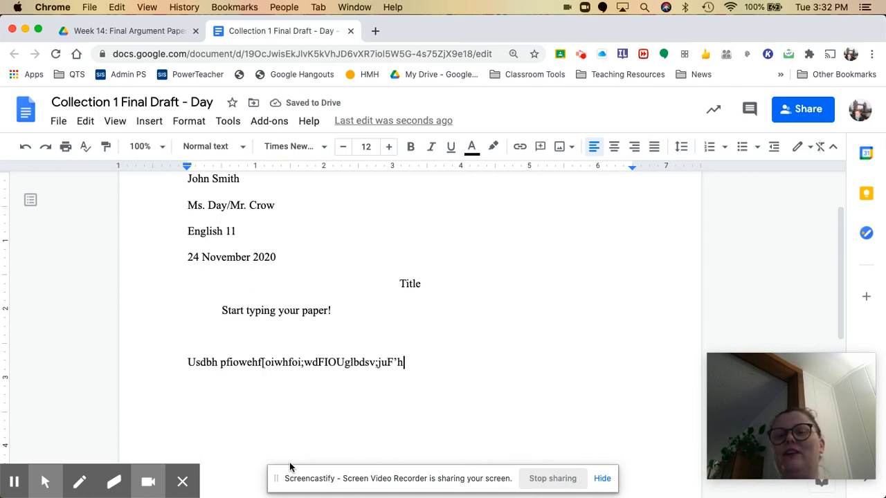
Insert a page break on a new line after the filler text.
key(Return)
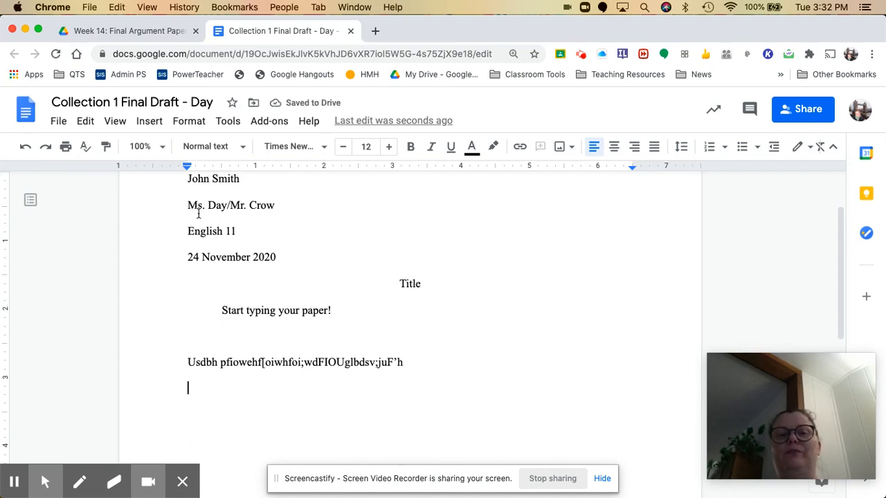
click(155, 124)
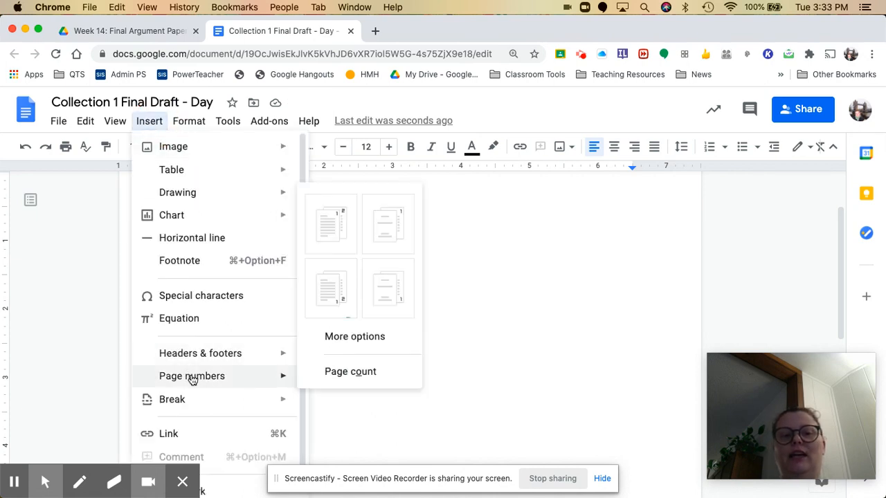
mouse_move(186, 404)
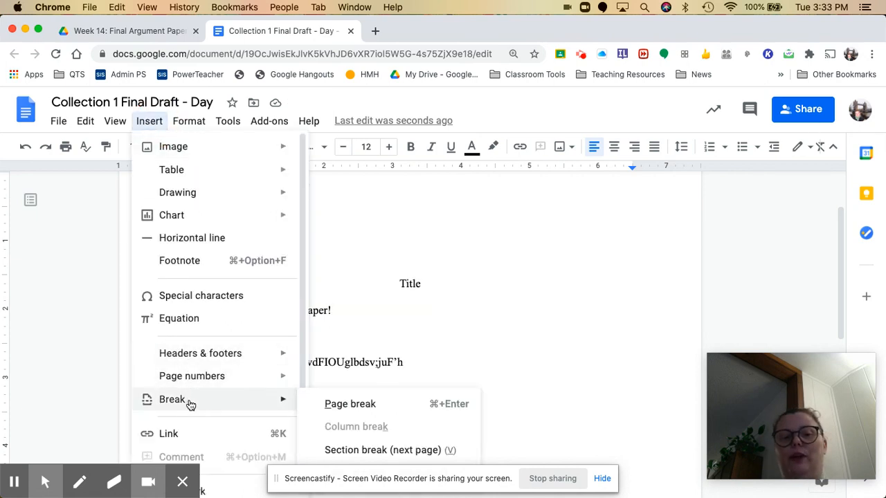
click(323, 404)
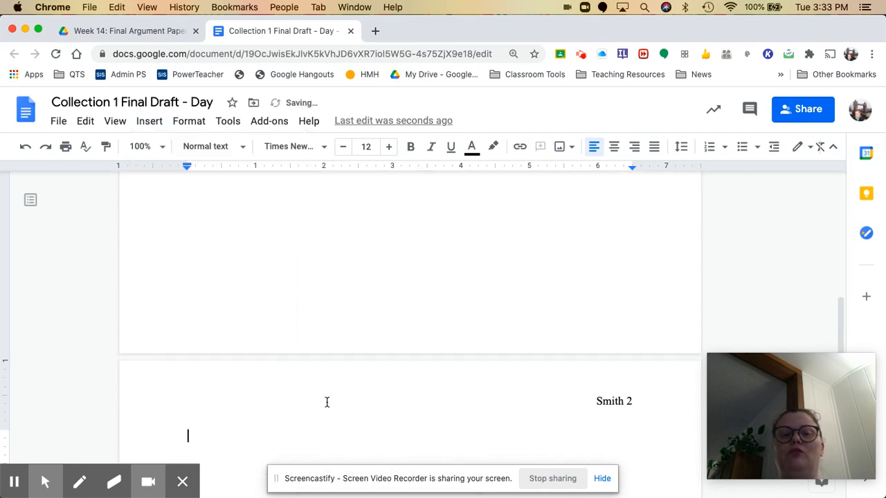
Enter the centered heading "Works Cited" on the first line of the new page.
click(615, 155)
text(Work)
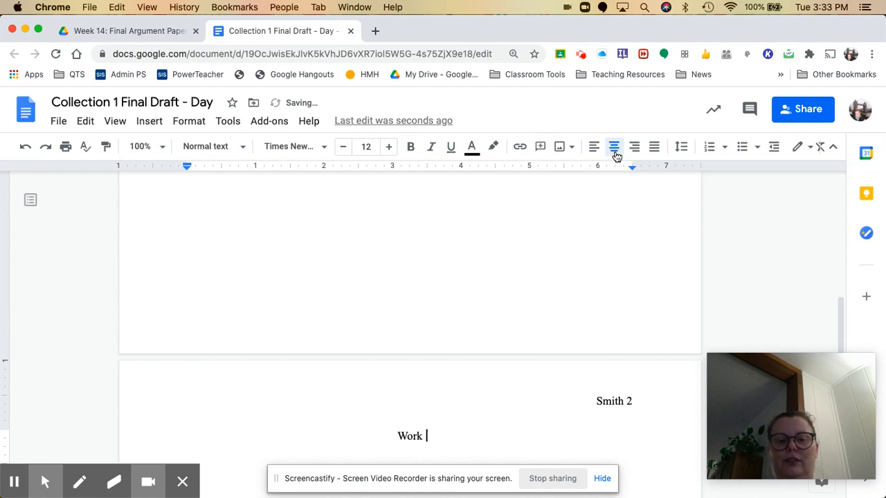
key(BackSpace)
text(s Cited)
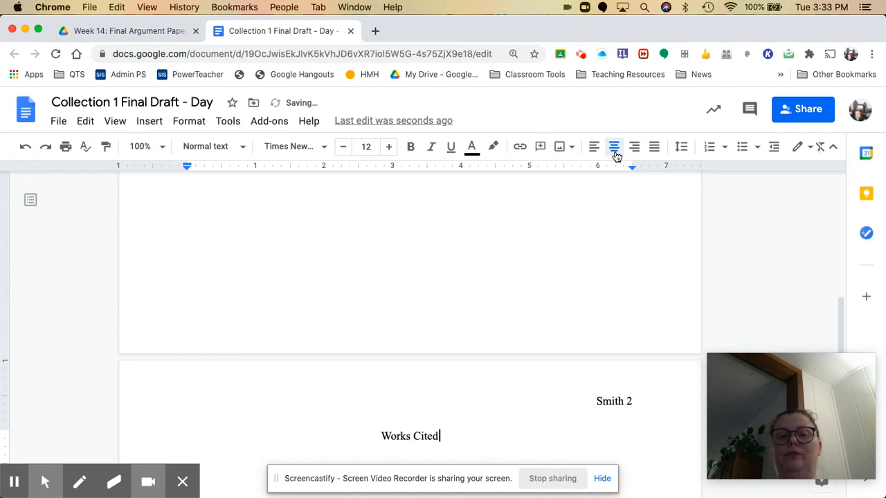
Below the Works Cited heading, enter left-aligned filler citations, indenting the first entry's second line and starting the second entry at the margin.
key(Return)
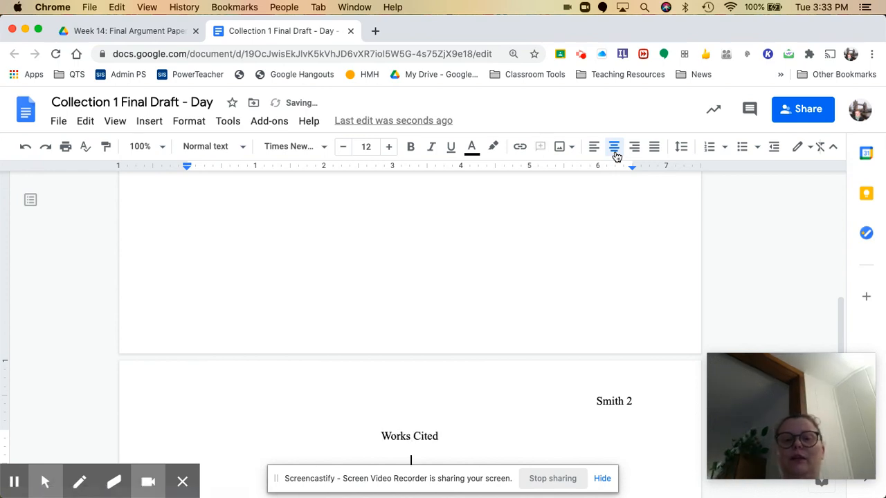
click(594, 148)
scroll(557, 300, down, 3)
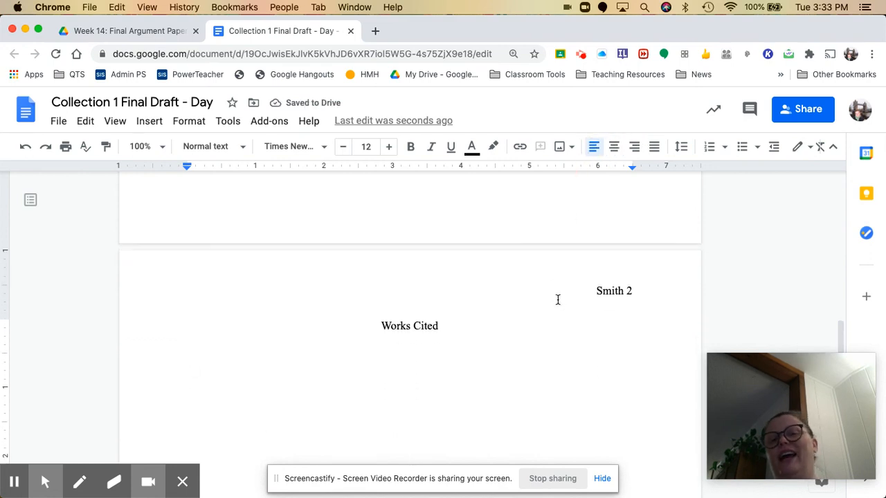
text(Ioht rgerjkbghoreig'oirGirwogdfjkbv akjdbv)
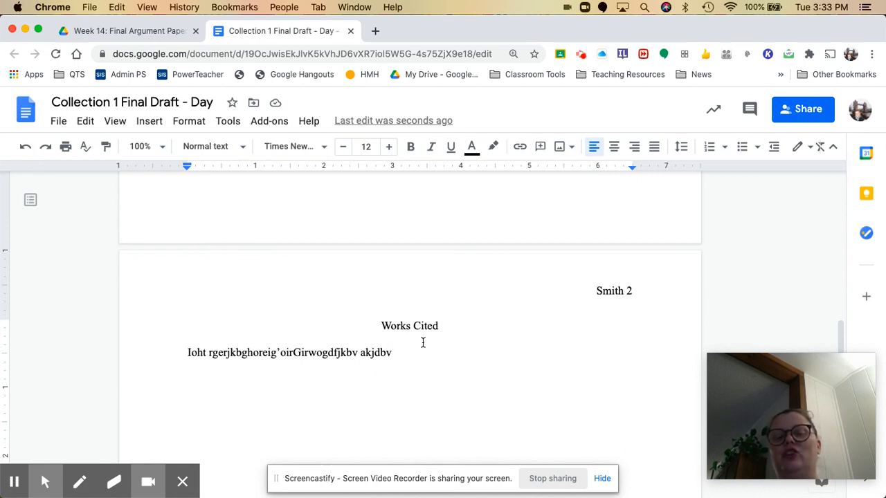
key(Return)
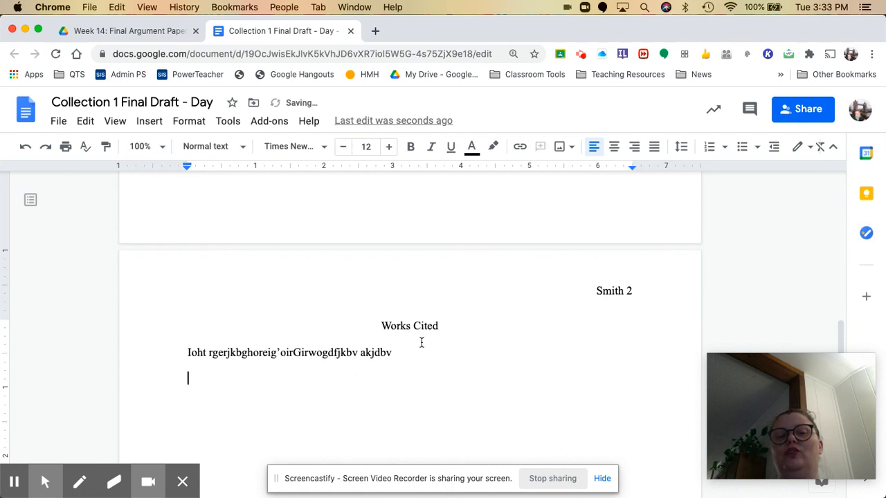
key(Tab)
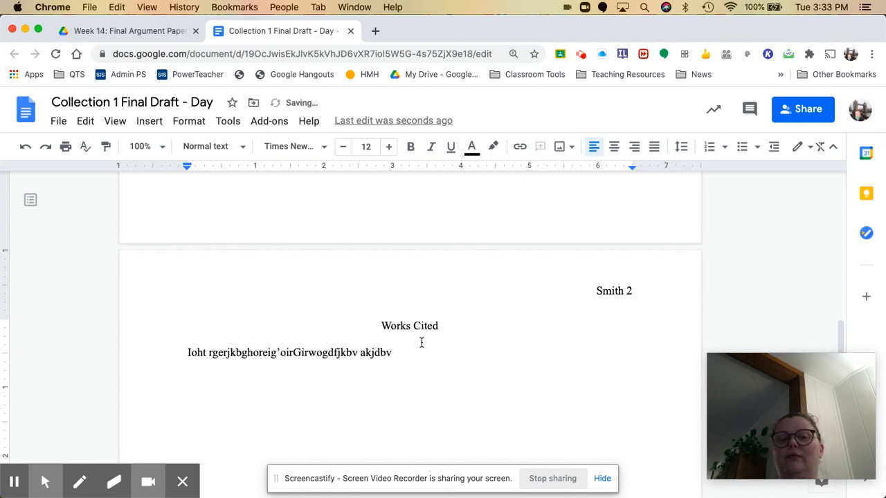
text(Weoinhgv[oeit hgo w;hb;ofh;iofhnf;dilkn)
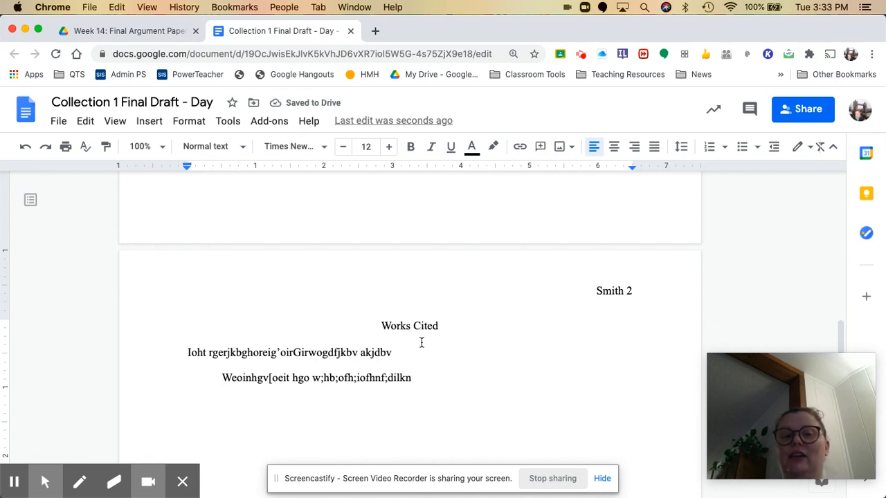
key(Return)
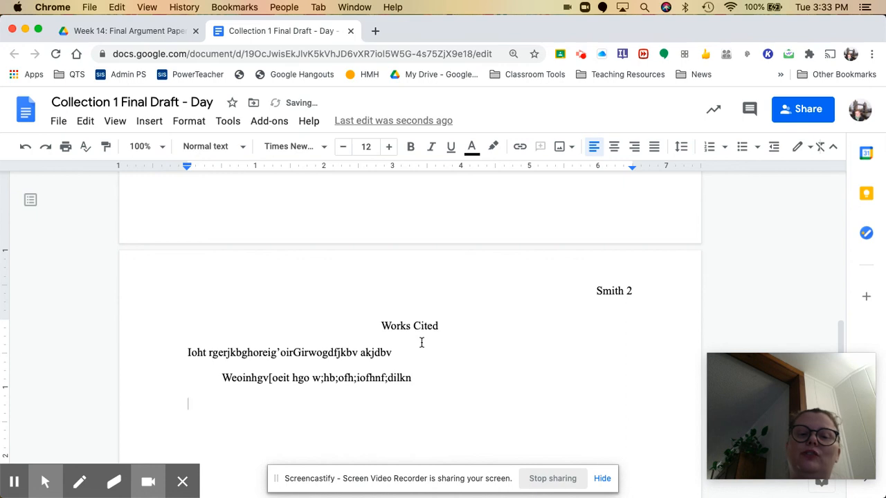
text(Iohw [orhguoehvb;abjkv;fjbv;.)
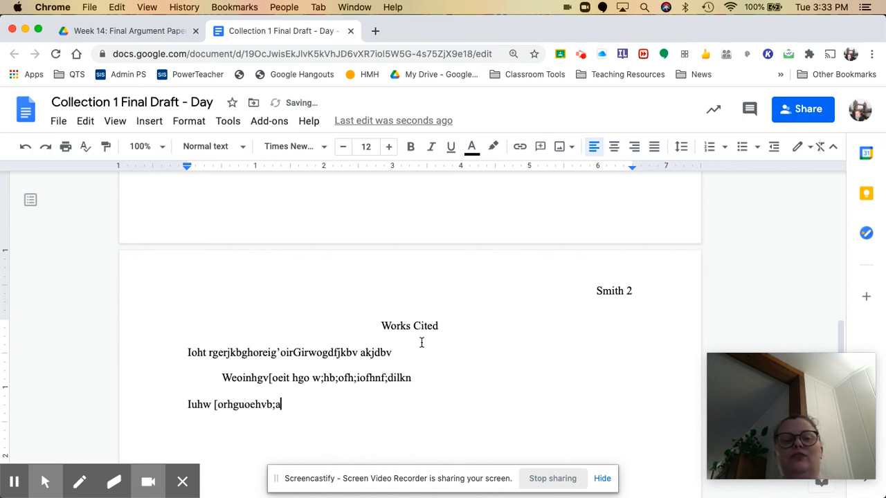